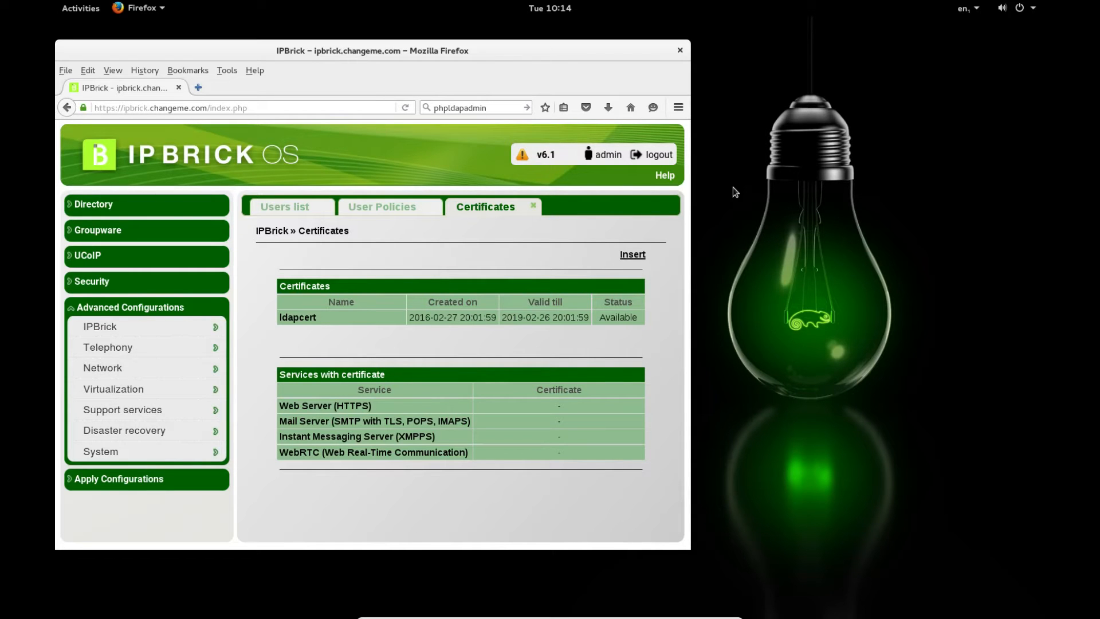
# - Check IPBrick's Users list and password policies, return to User Policies, then open the Activities overview
pyautogui.moveTo(452, 48)
pyautogui.mouseDown()
pyautogui.moveTo(479, 52)
pyautogui.moveTo(465, 48)
pyautogui.mouseUp()
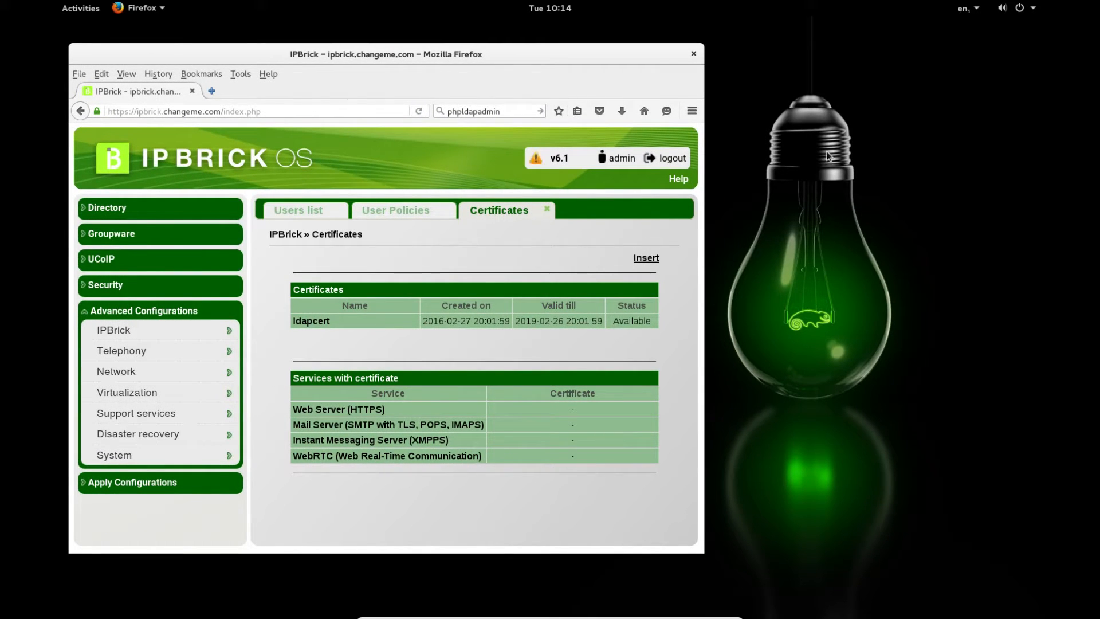
pyautogui.moveTo(567, 58); pyautogui.dragTo(553, 60)
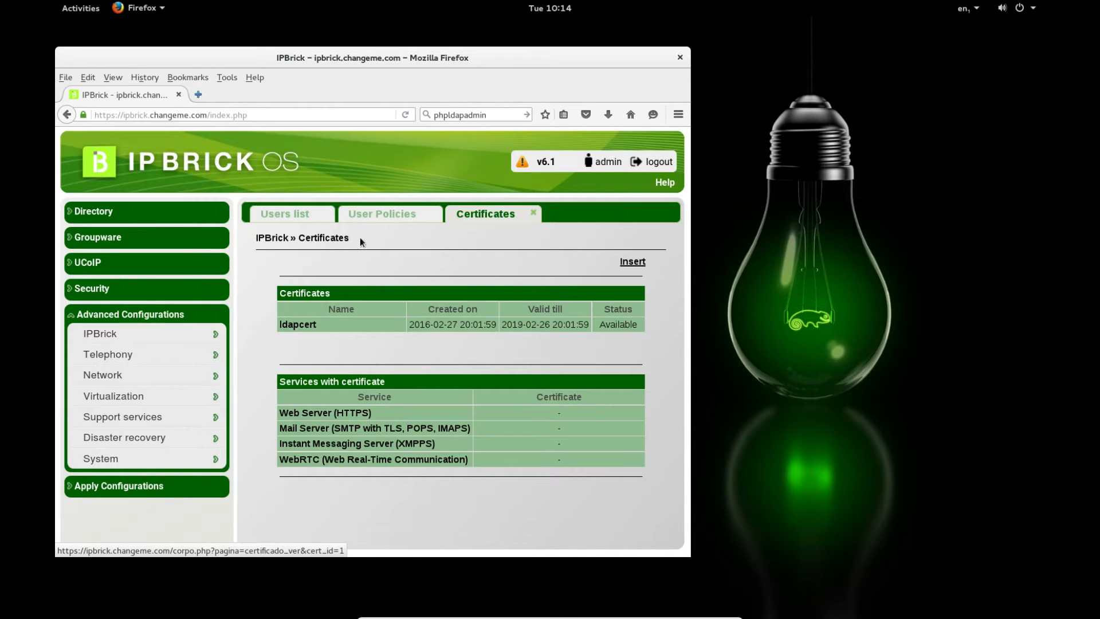
pyautogui.click(370, 212)
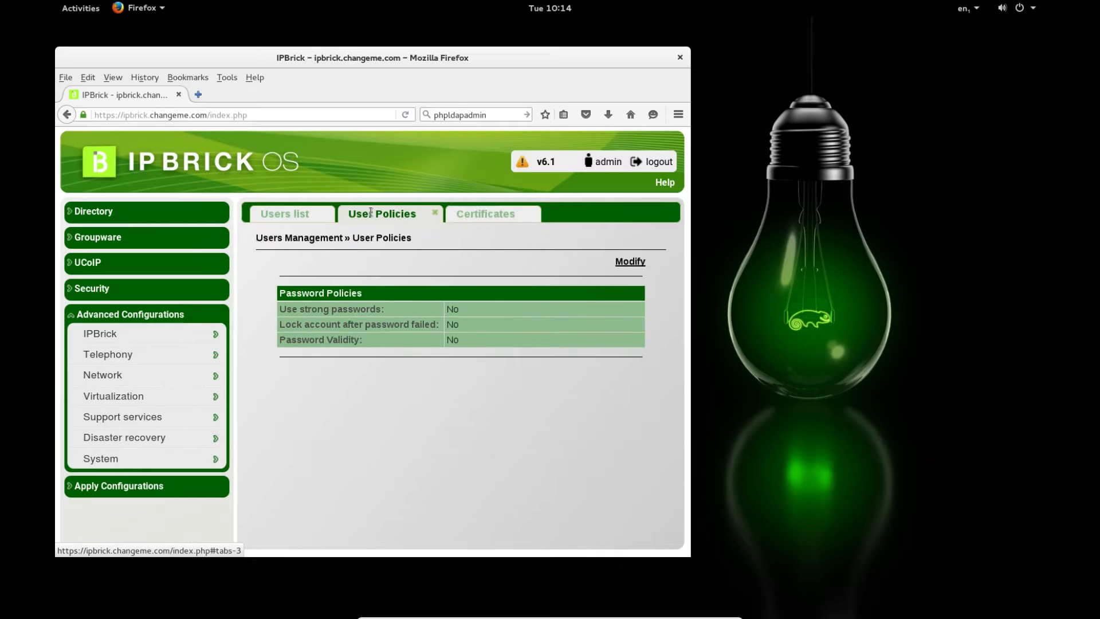
pyautogui.click(295, 219)
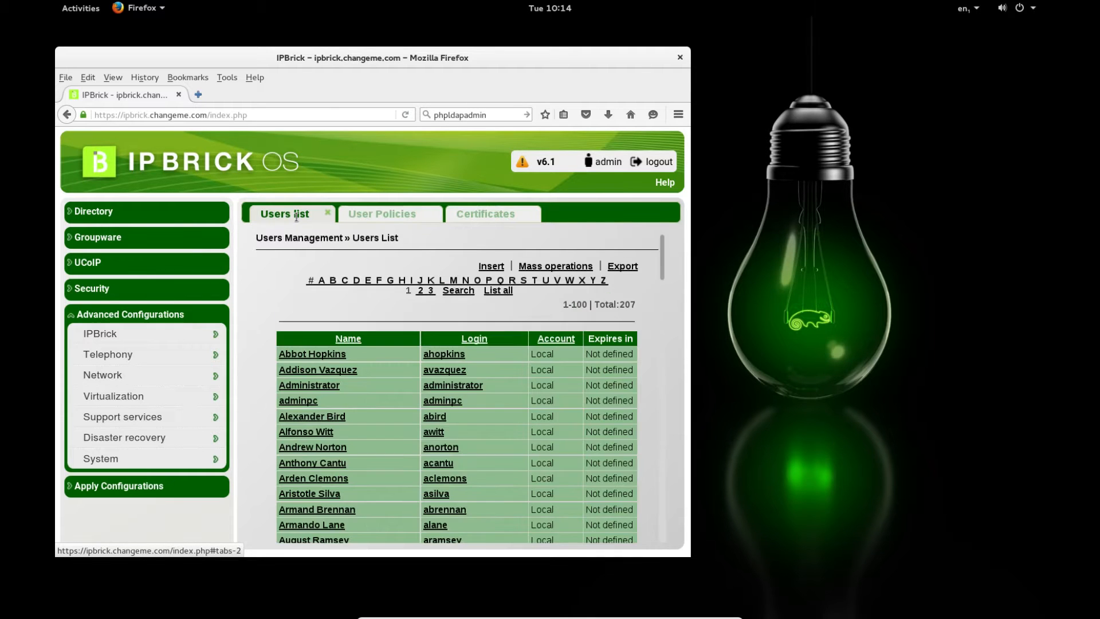
pyautogui.click(403, 221)
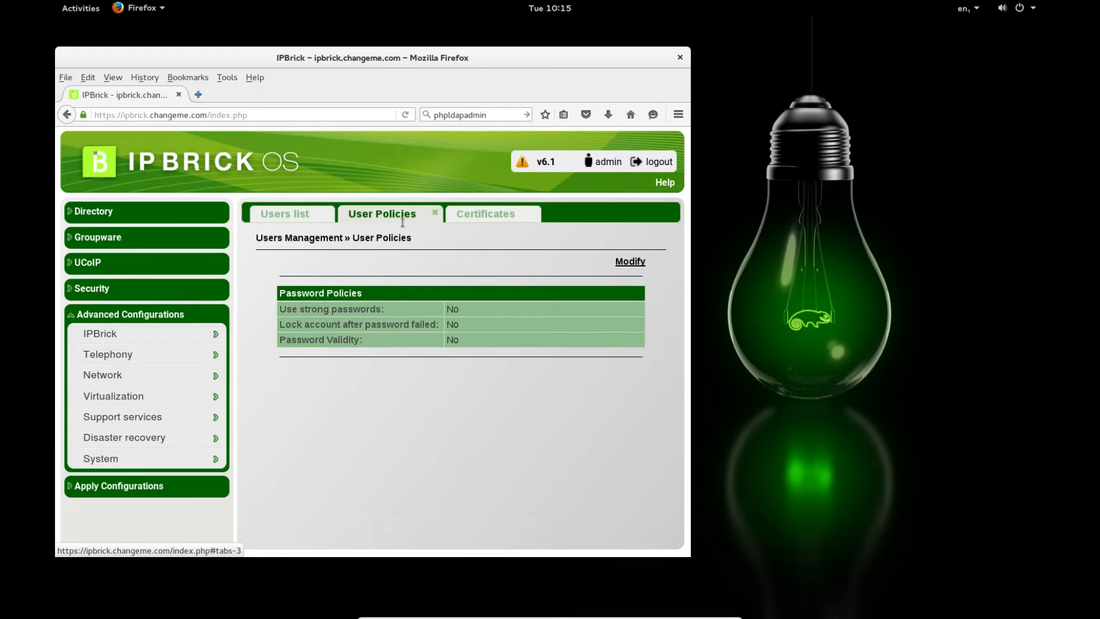
pyautogui.click(80, 8)
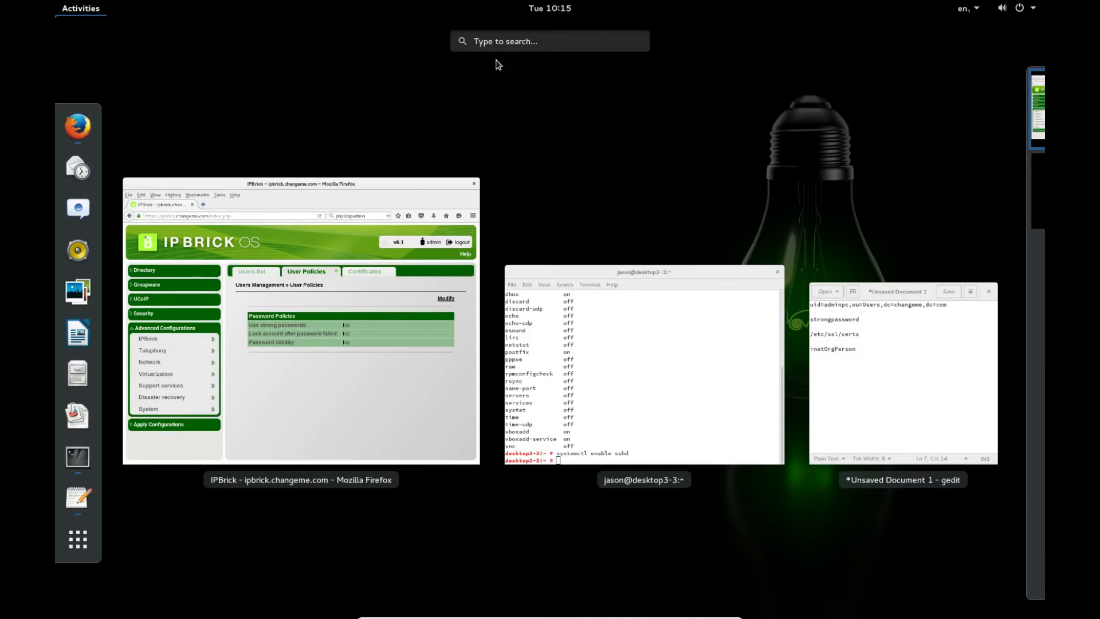
# - Search 'auth' and start Authentication Client Configuration, authenticating with the root password
pyautogui.write('auth')
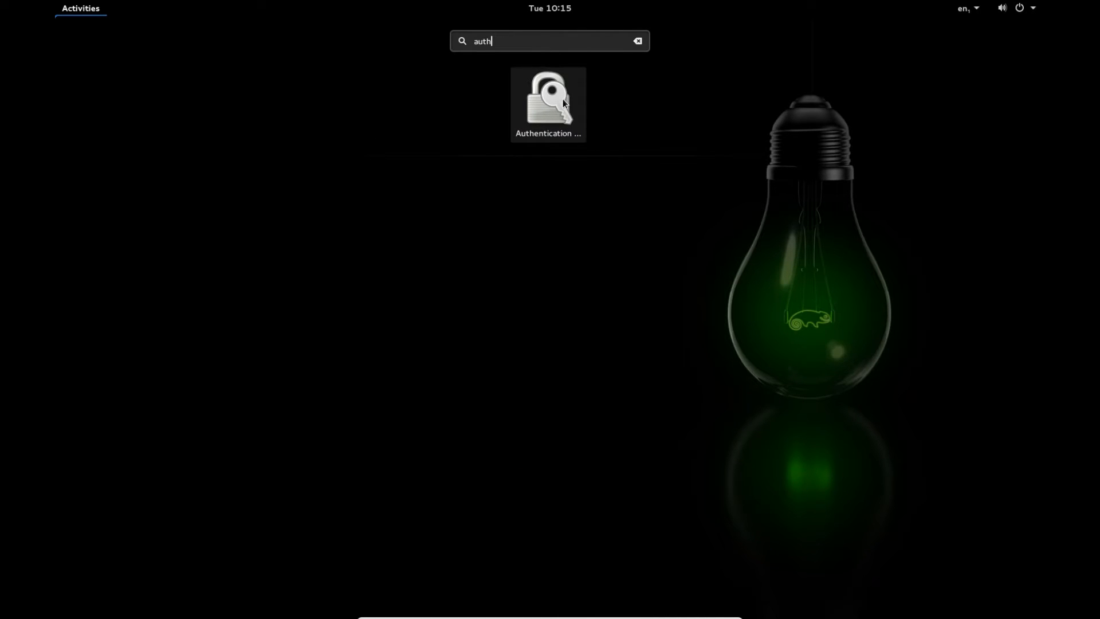
pyautogui.click(562, 99)
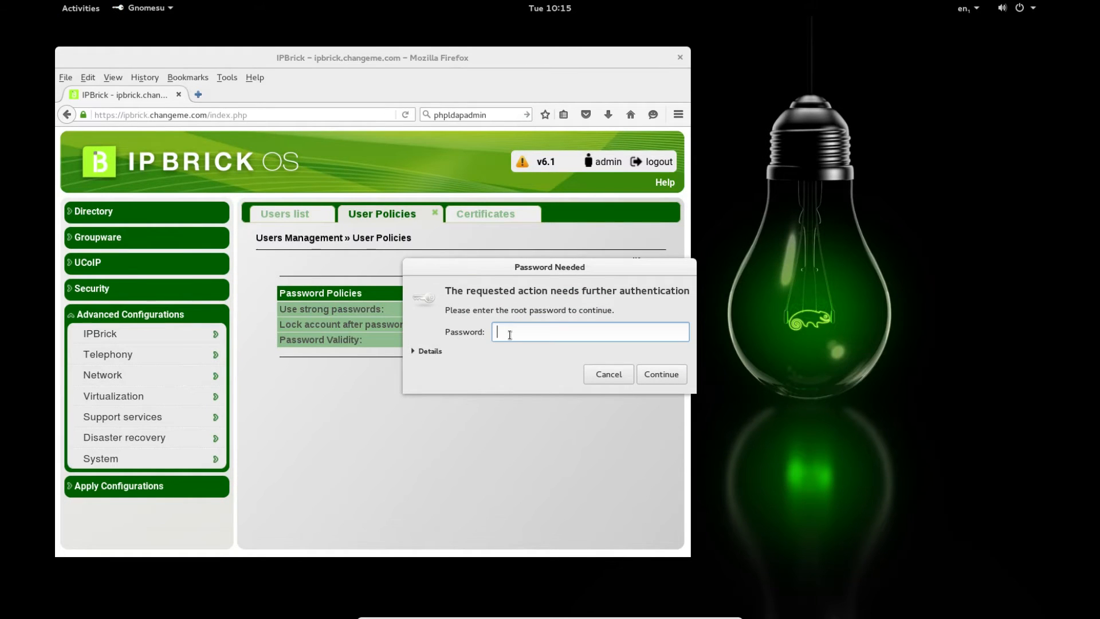
pyautogui.write('**********')
pyautogui.press('Return')
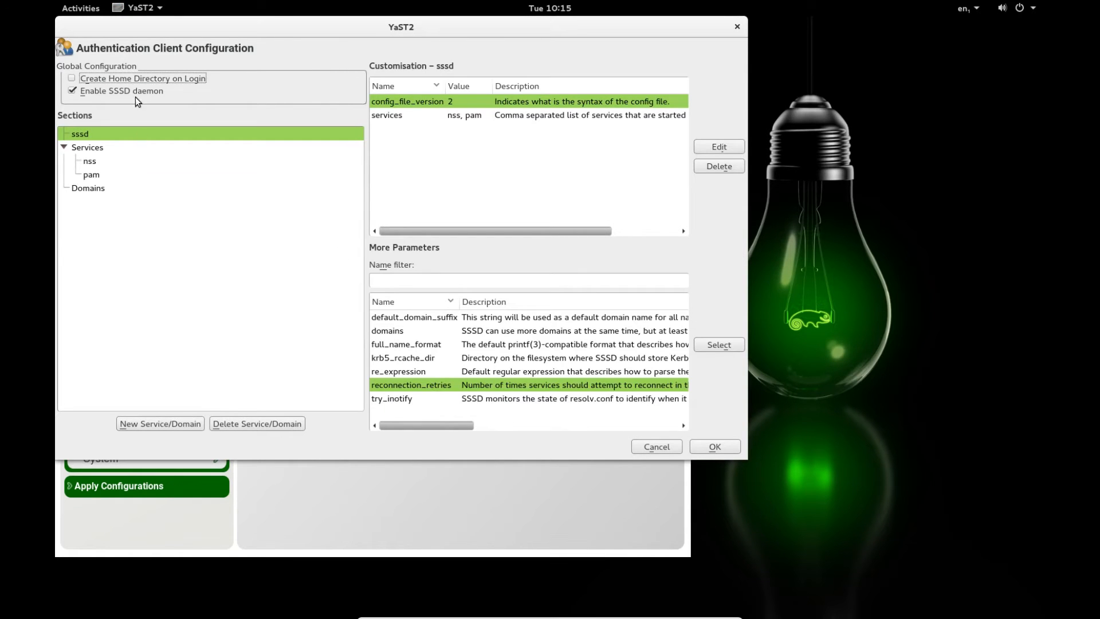
# - Maximize YaST, enable Create Home Directory on Login, and start a new domain under Domains
pyautogui.moveTo(228, 29); pyautogui.dragTo(268, 106)
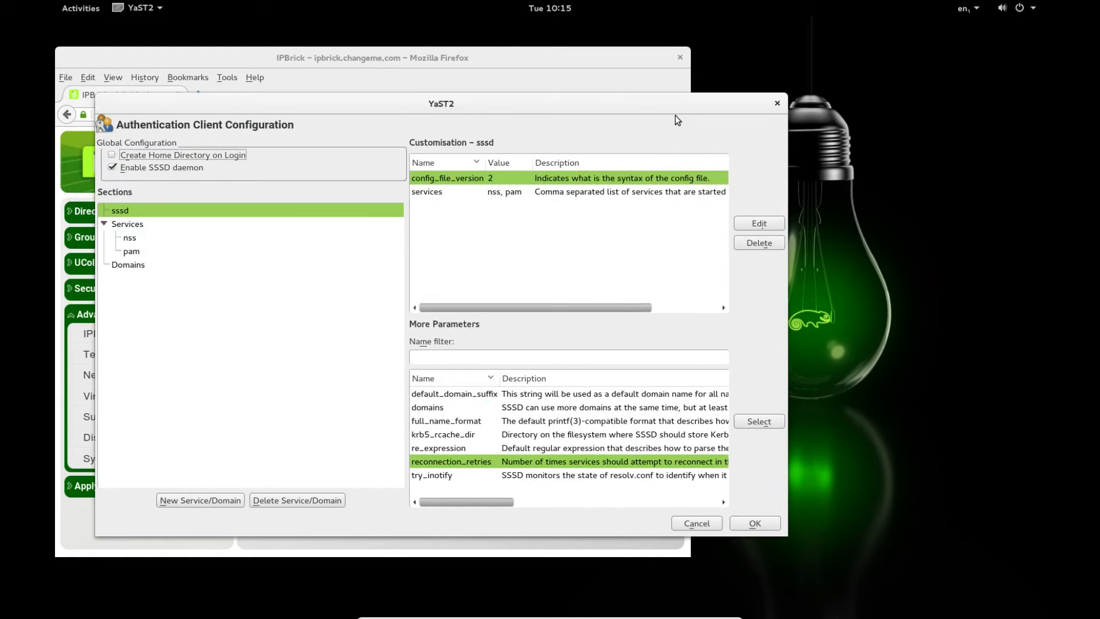
pyautogui.doubleClick(670, 105)
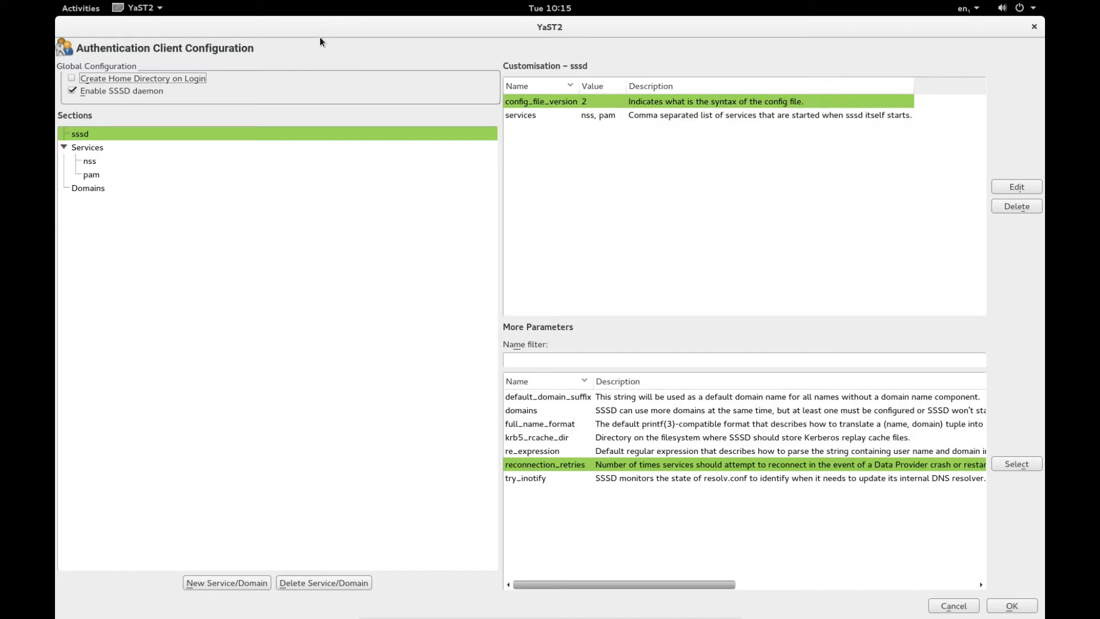
pyautogui.click(75, 80)
pyautogui.click(94, 188)
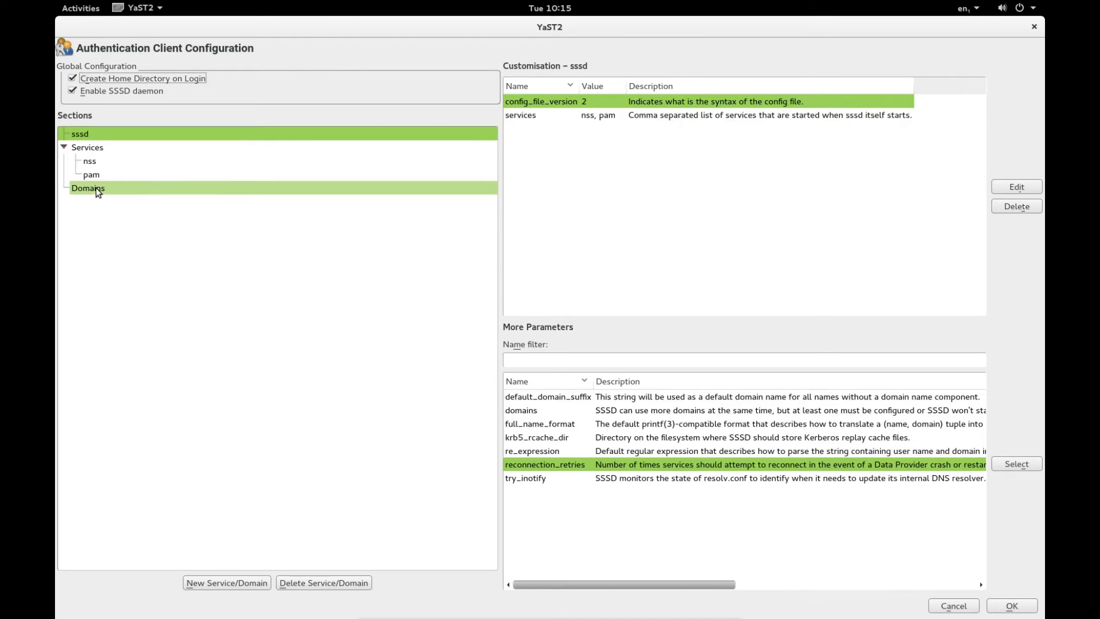
pyautogui.click(233, 579)
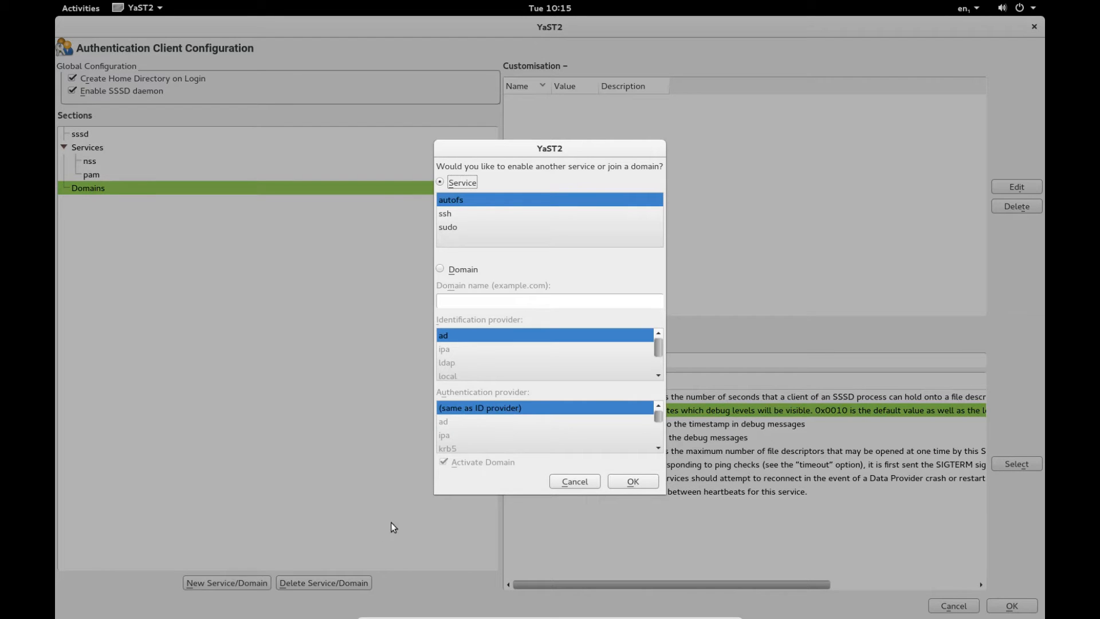
# - Define domain changeme.com with ldap as both identification and authentication provider
pyautogui.click(440, 269)
pyautogui.click(459, 299)
pyautogui.write('changeme')
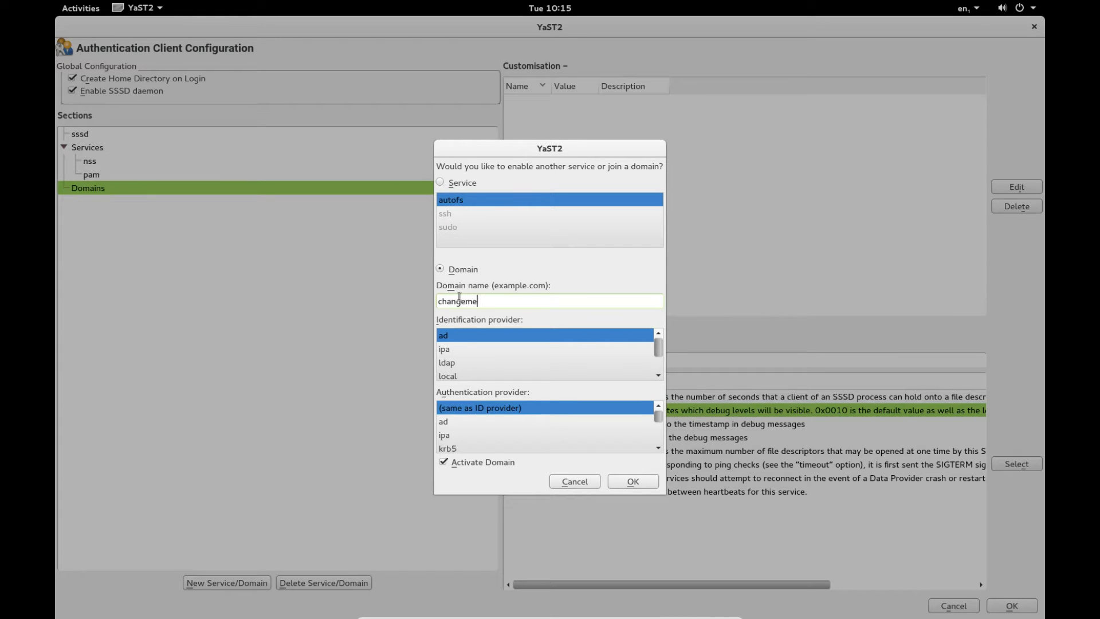
pyautogui.write('.com')
pyautogui.click(452, 364)
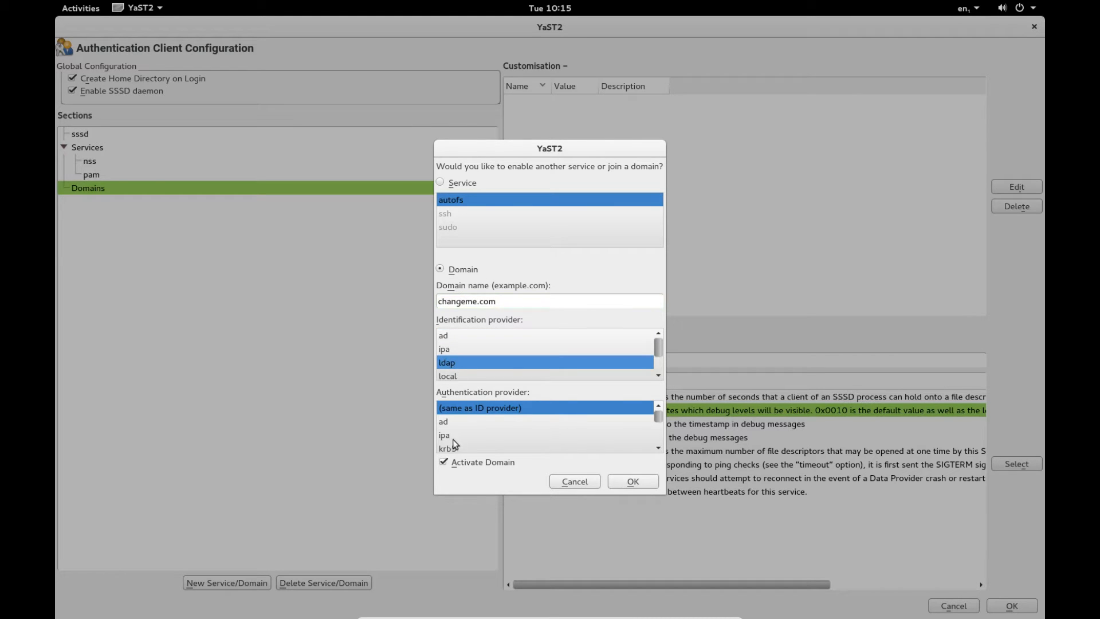
pyautogui.scroll(-1, 452, 438)
pyautogui.click(446, 436)
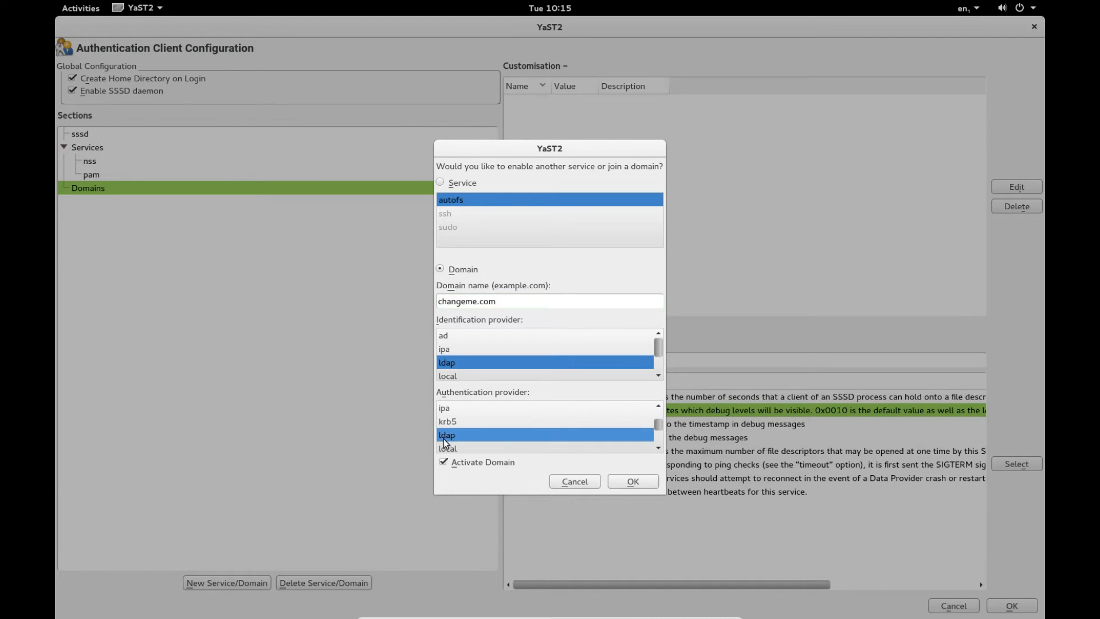
pyautogui.click(638, 483)
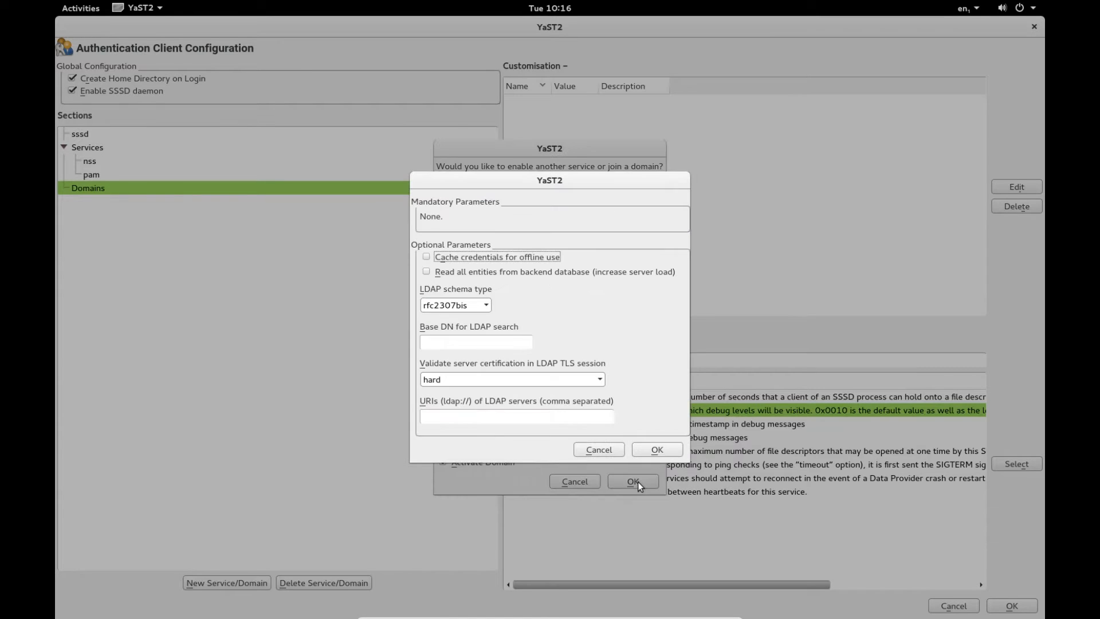
# - Set rfc2307 schema, cached credentials, full enumeration, certificate validation never, and URI ldap://ipbrick.changeme.com
pyautogui.click(449, 304)
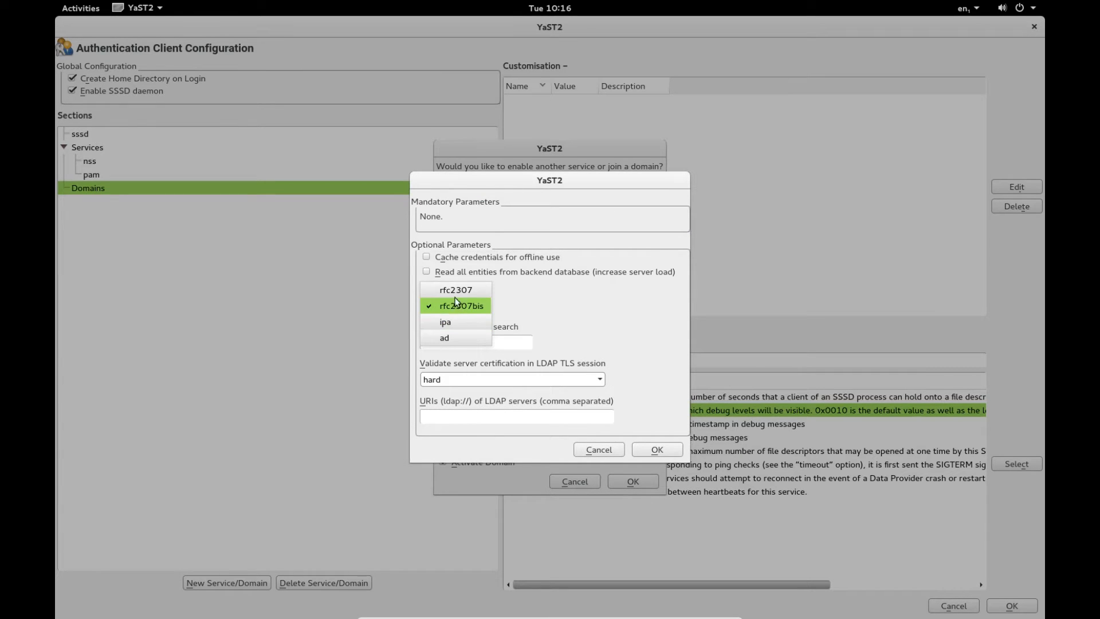
pyautogui.click(457, 290)
pyautogui.click(427, 257)
pyautogui.click(427, 272)
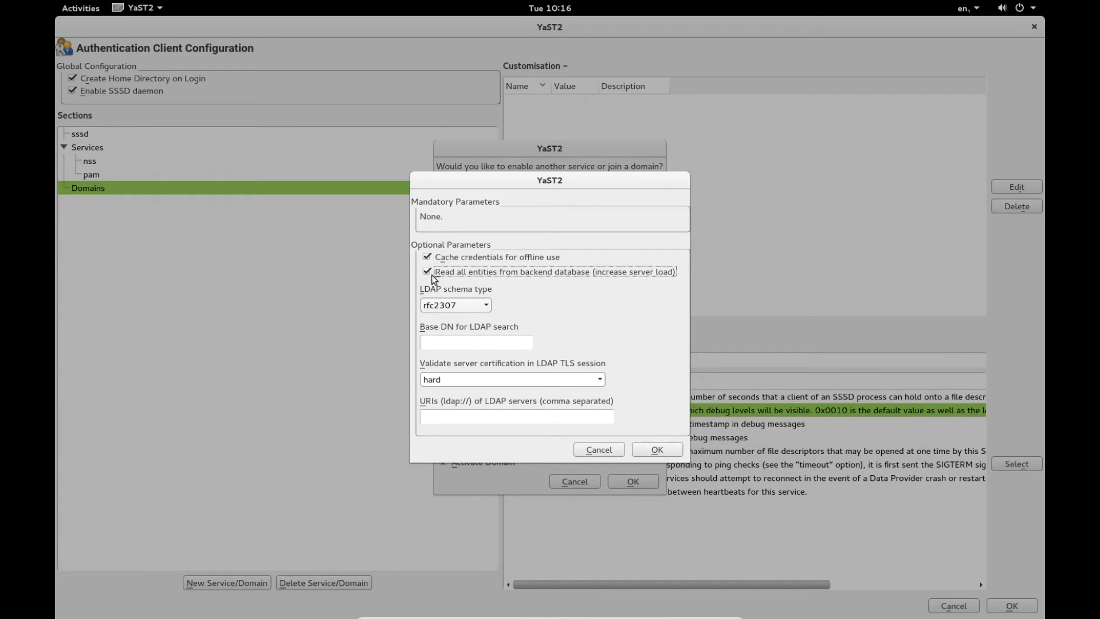
pyautogui.click(462, 383)
pyautogui.click(482, 315)
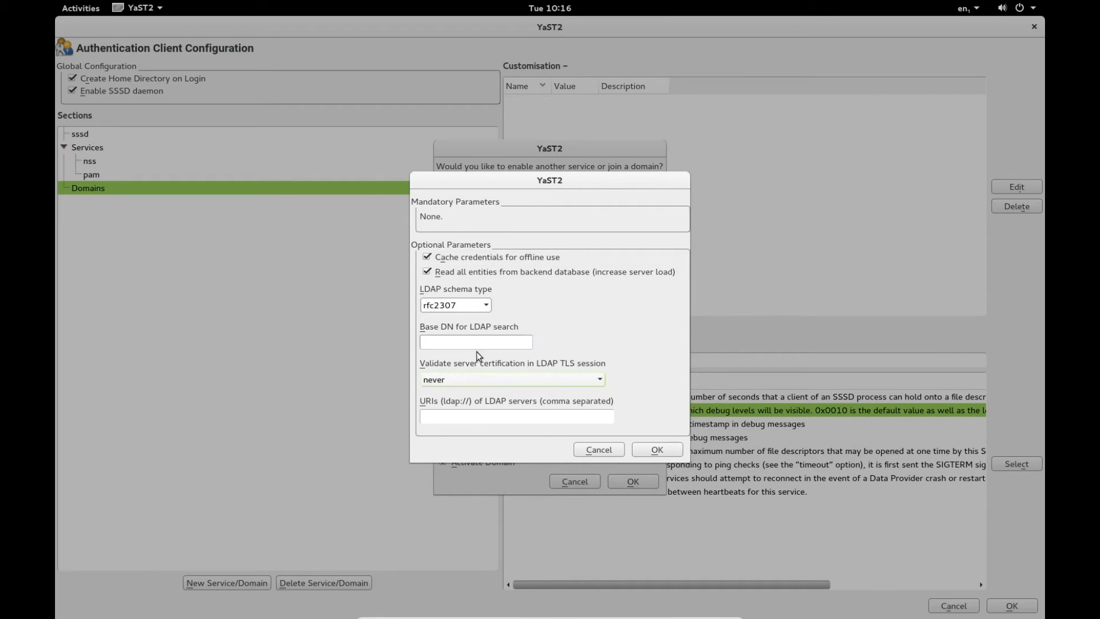
pyautogui.click(453, 418)
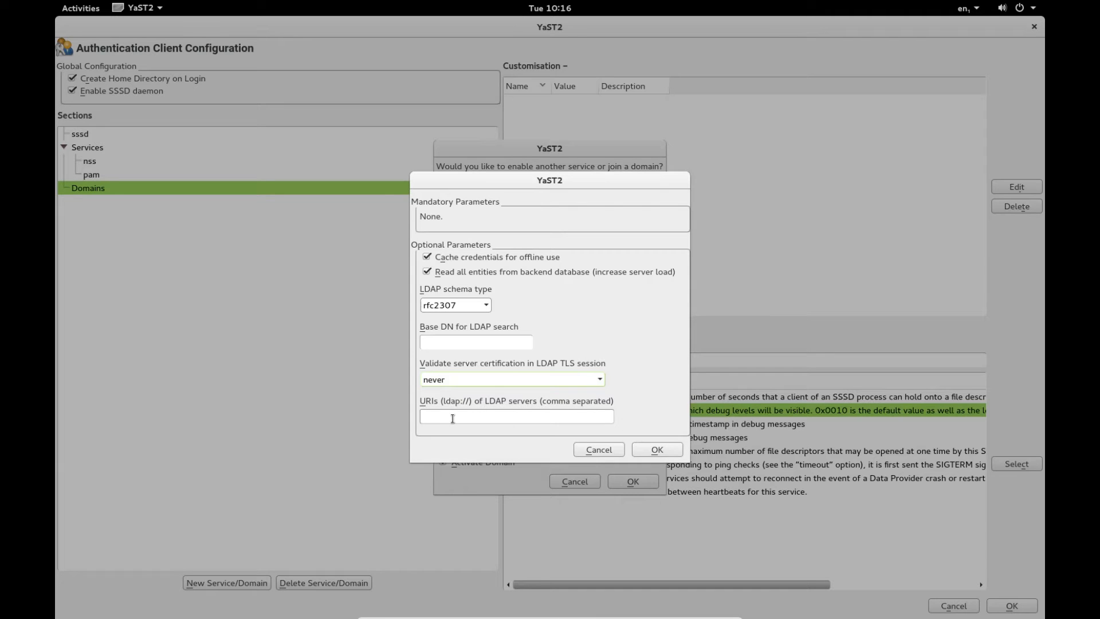
pyautogui.click(453, 418)
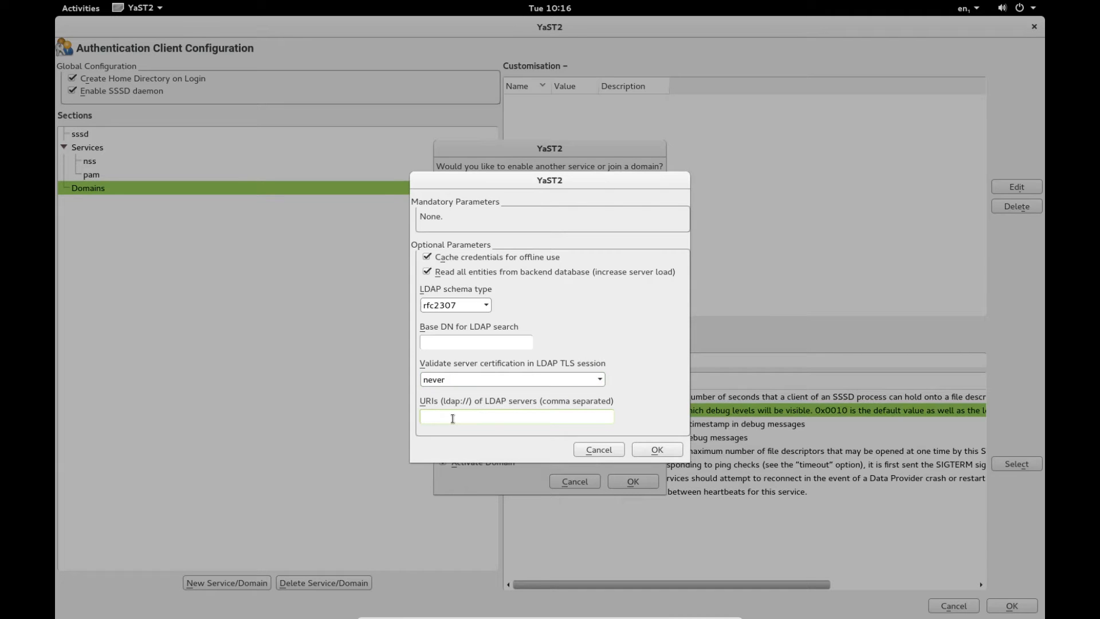
pyautogui.write('ldap://ipbrick.changeme.com')
pyautogui.click(653, 447)
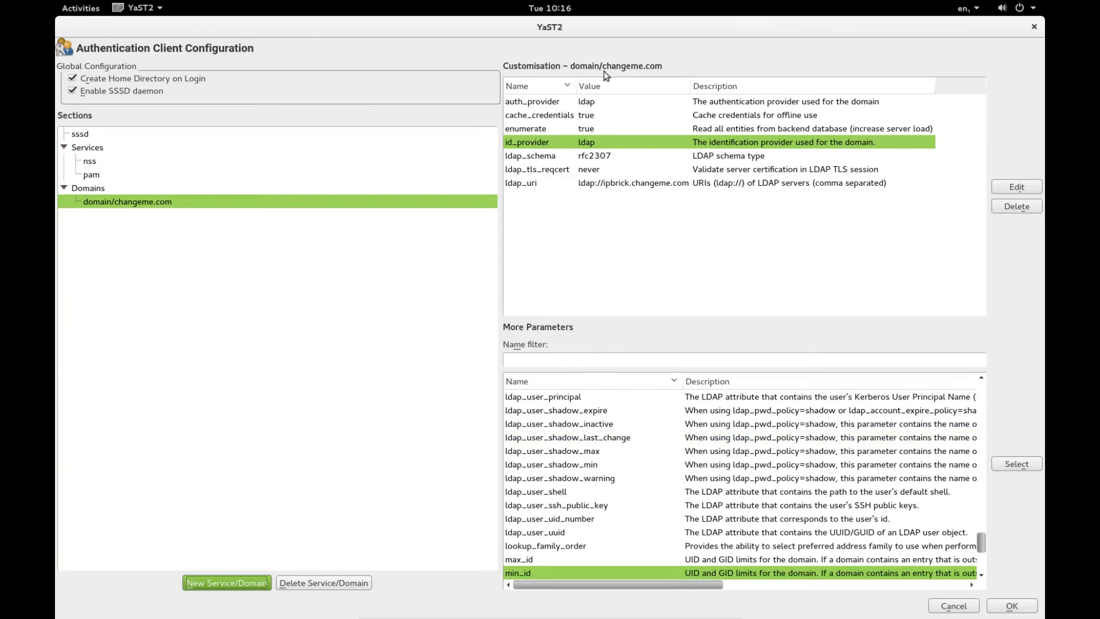
# - Filter parameters for 'acer' and add ldap_tls_cacertdir with value /etc/ssl/certs
pyautogui.click(532, 362)
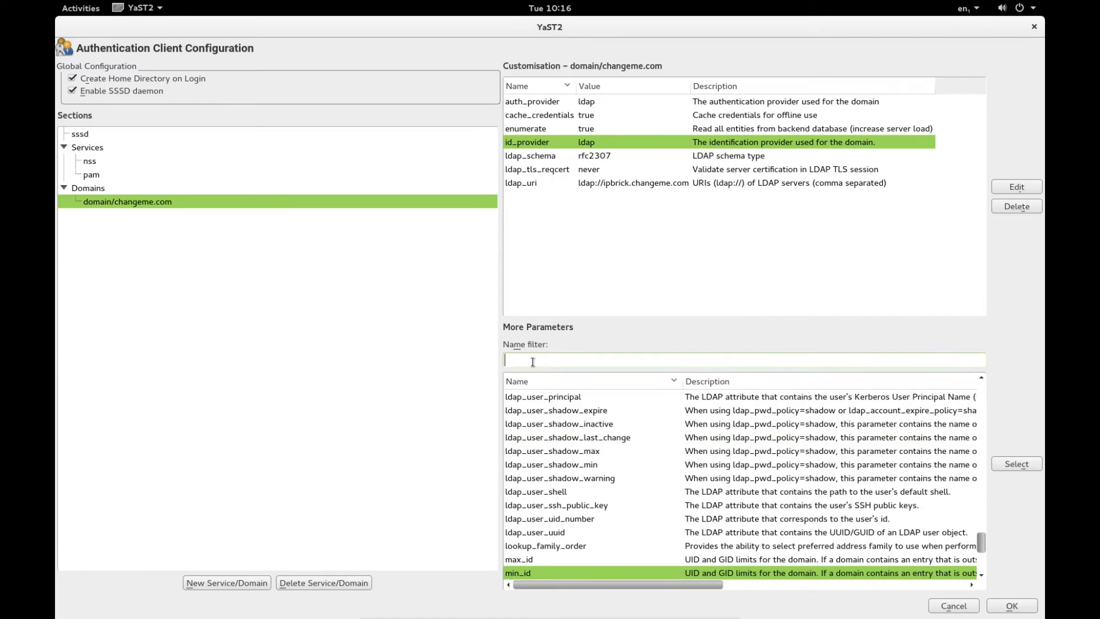
pyautogui.scroll(-2, 624, 503)
pyautogui.scroll(3, 624, 503)
pyautogui.scroll(-5, 624, 503)
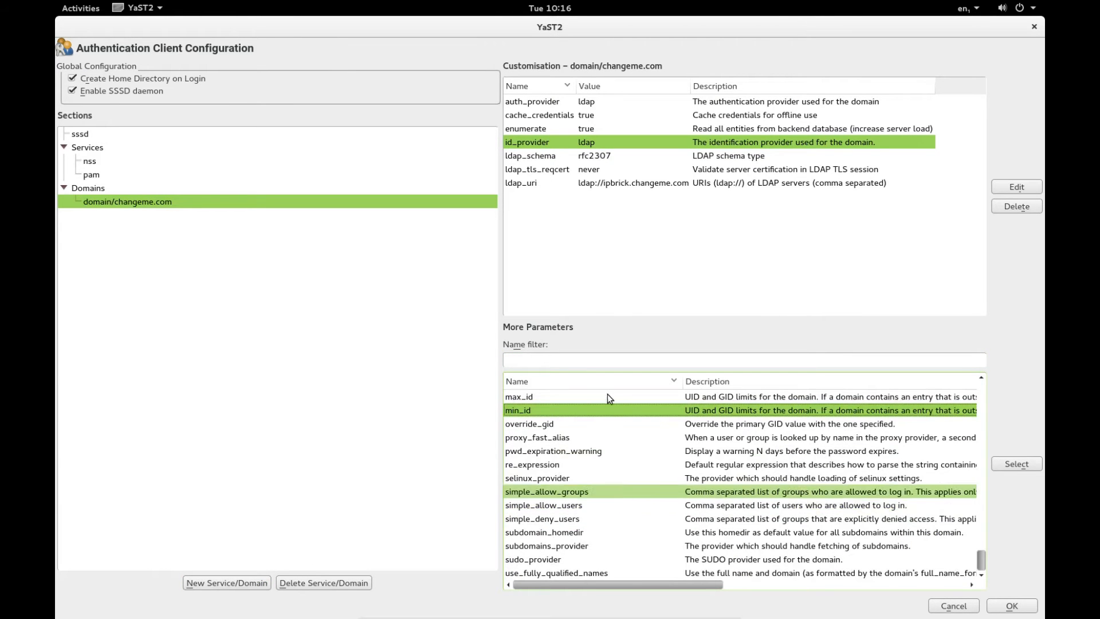
pyautogui.scroll(8, 679, 451)
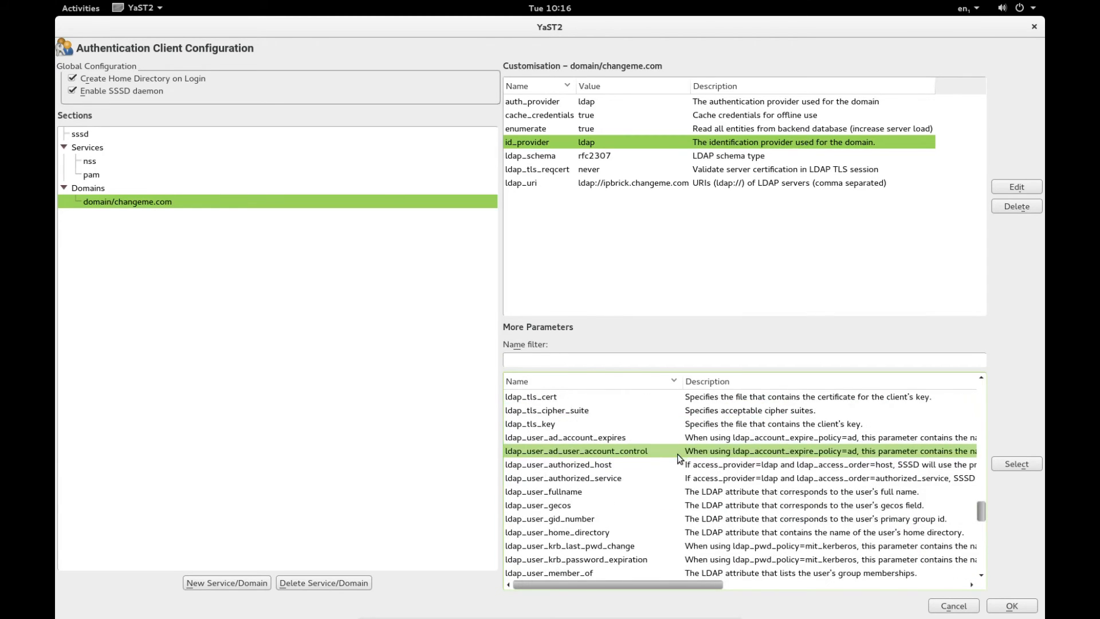
pyautogui.scroll(-5, 677, 454)
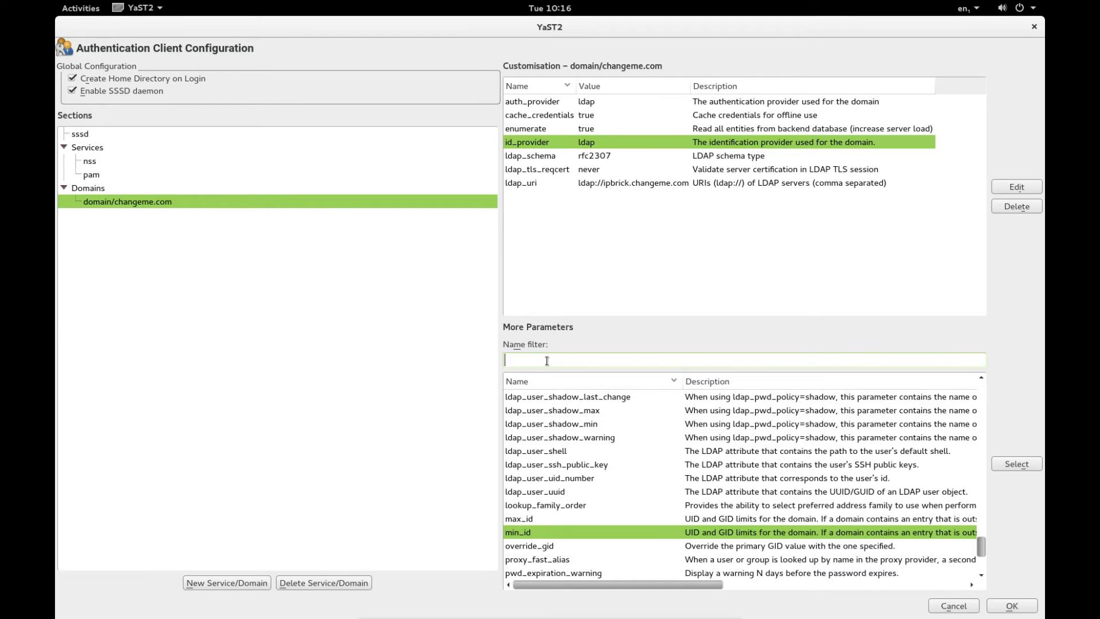
pyautogui.write('acer')
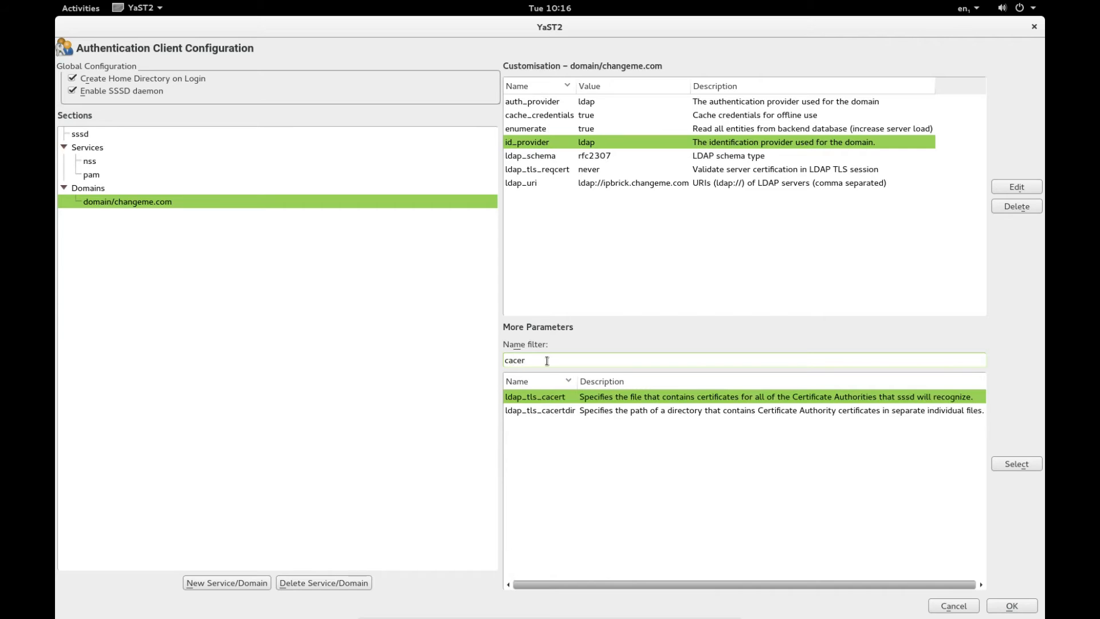
pyautogui.click(555, 411)
pyautogui.click(1017, 465)
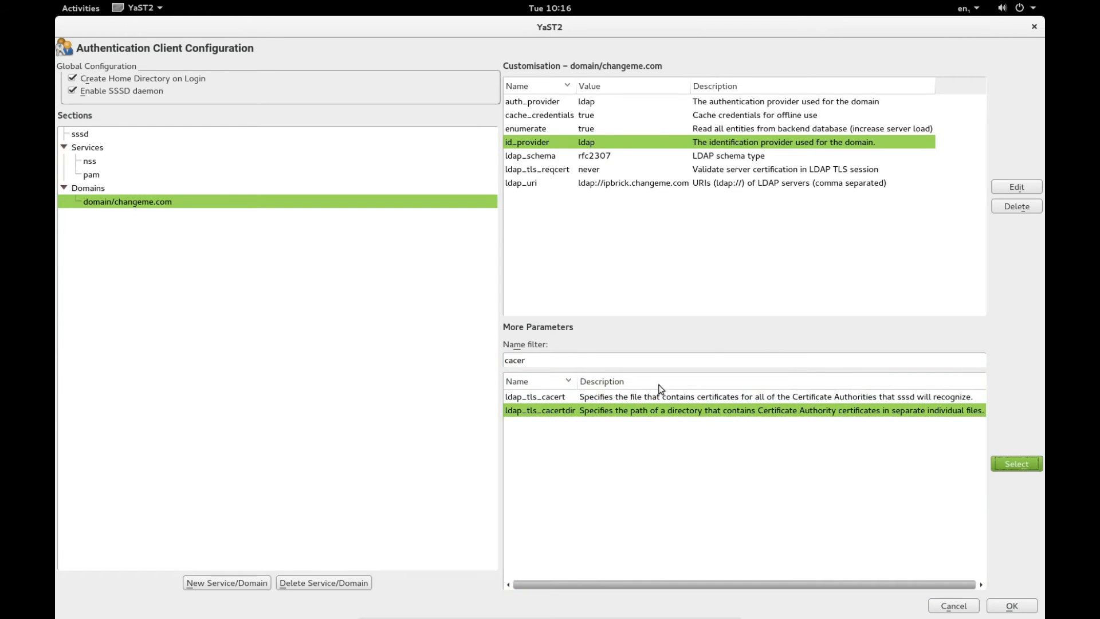
pyautogui.write('/etc/ssl/certs')
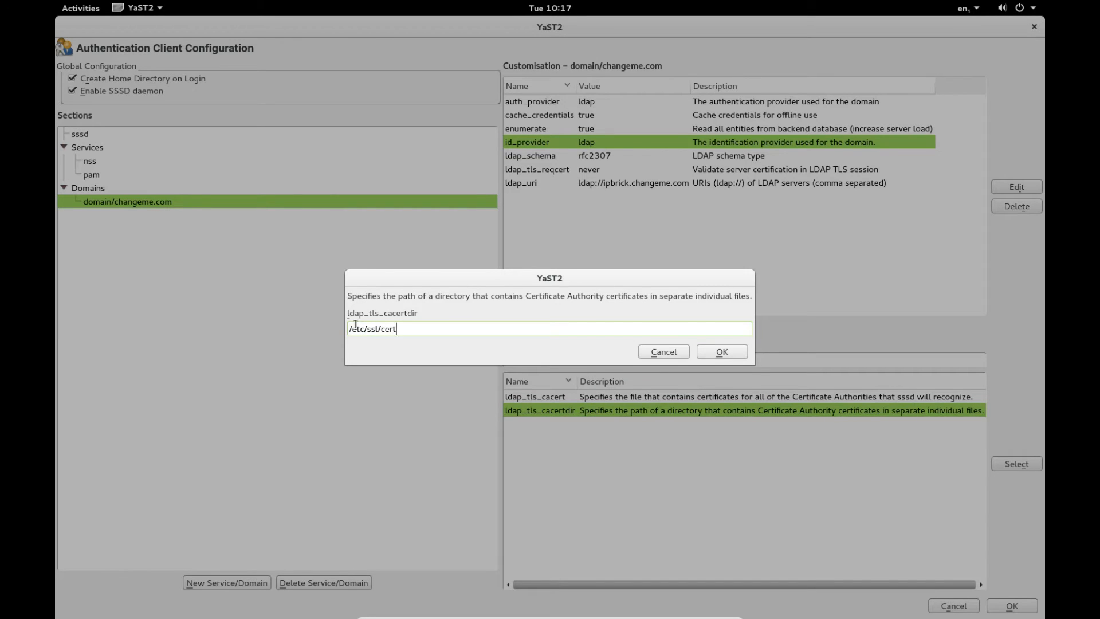
pyautogui.click(723, 351)
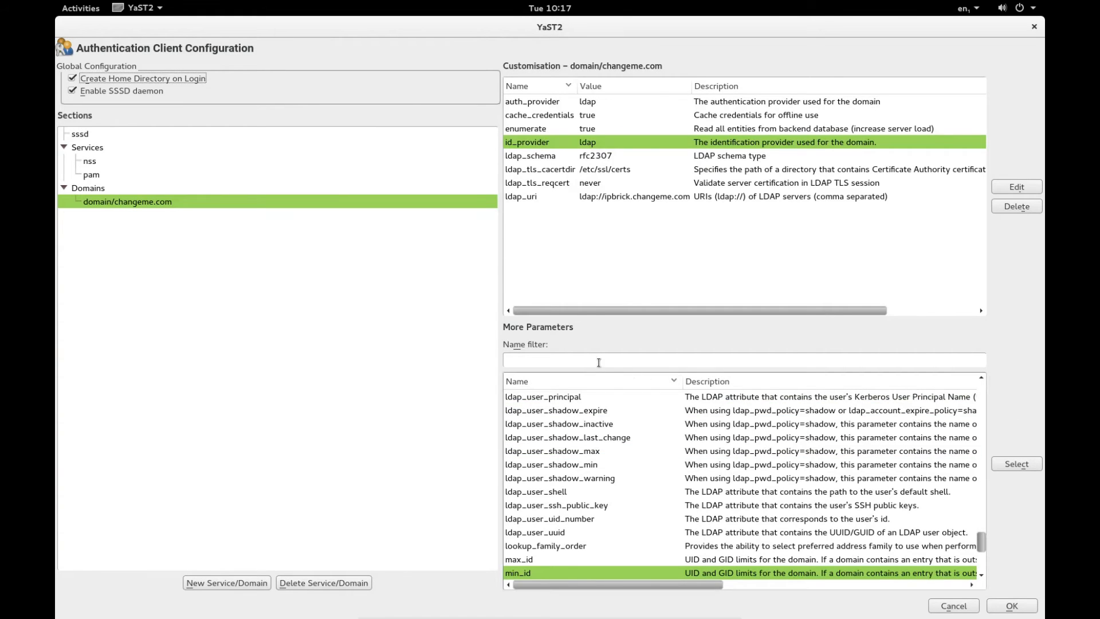
# - Filter for 'ob' and add ldap_user_object_class, replacing posixAccount with inetOrgPerson
pyautogui.click(567, 359)
pyautogui.write('u')
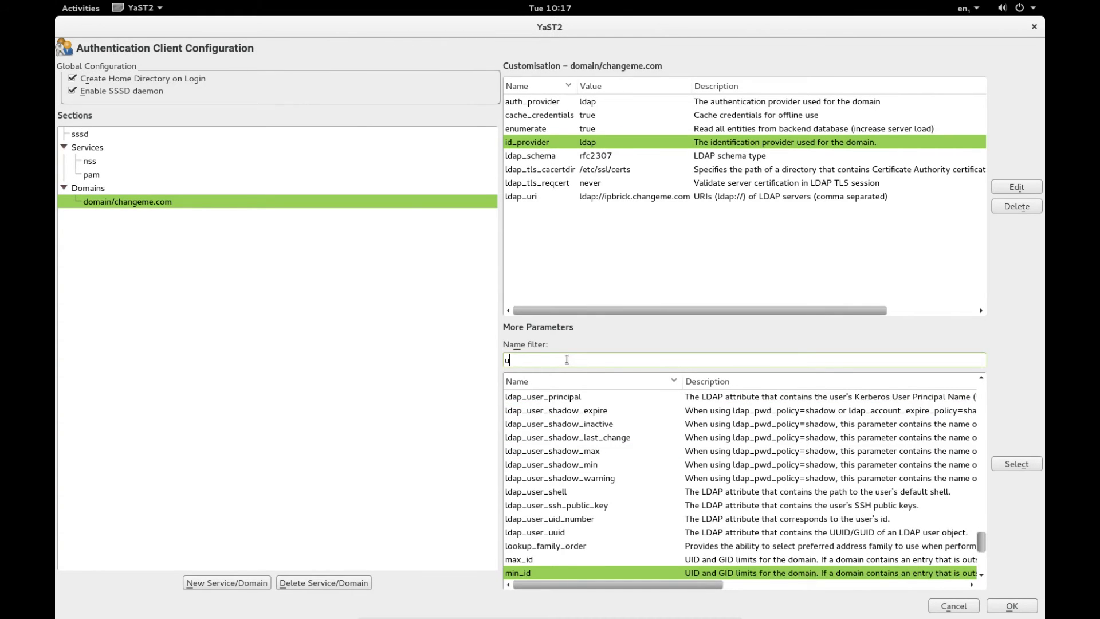
pyautogui.write('ser')
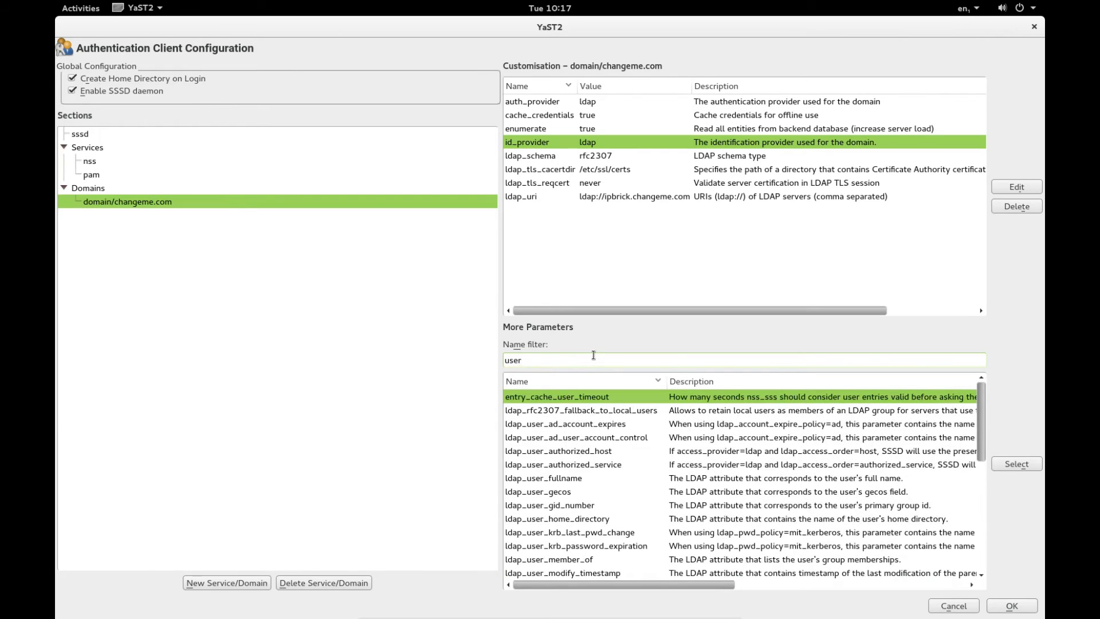
pyautogui.press('BackSpace')
pyautogui.press('BackSpace')
pyautogui.press('BackSpace')
pyautogui.press('BackSpace')
pyautogui.write('ob')
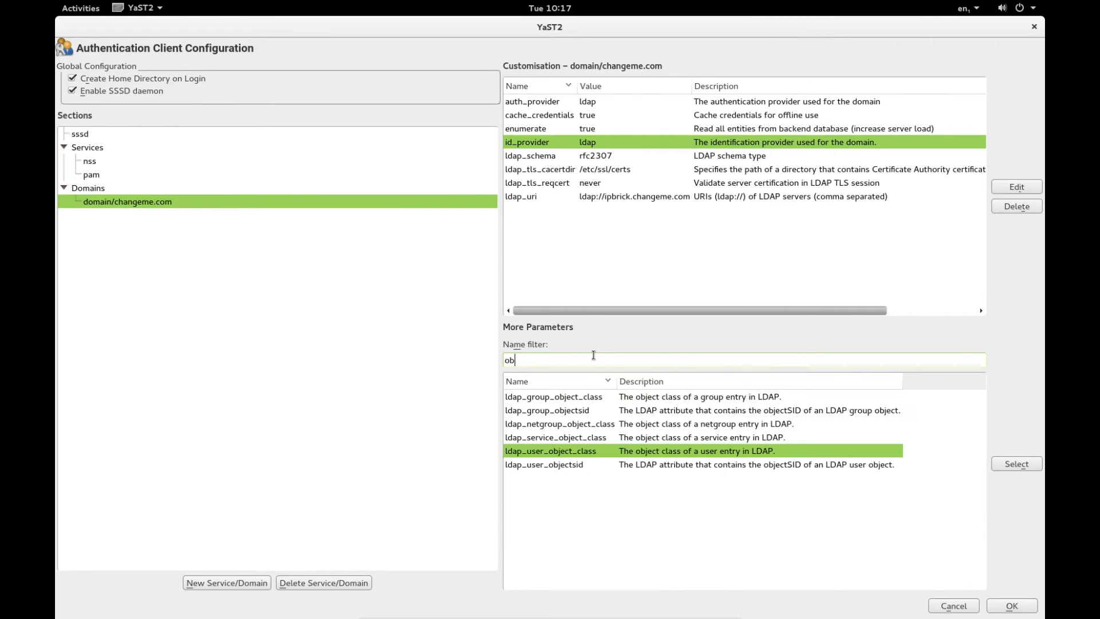
pyautogui.press('Tab')
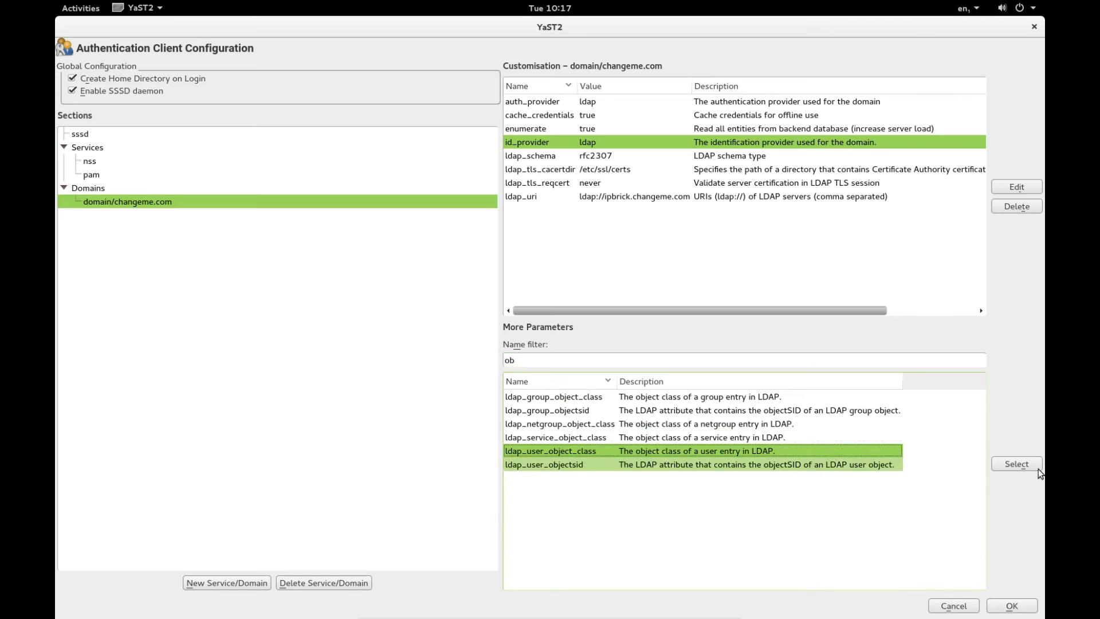
pyautogui.click(1025, 465)
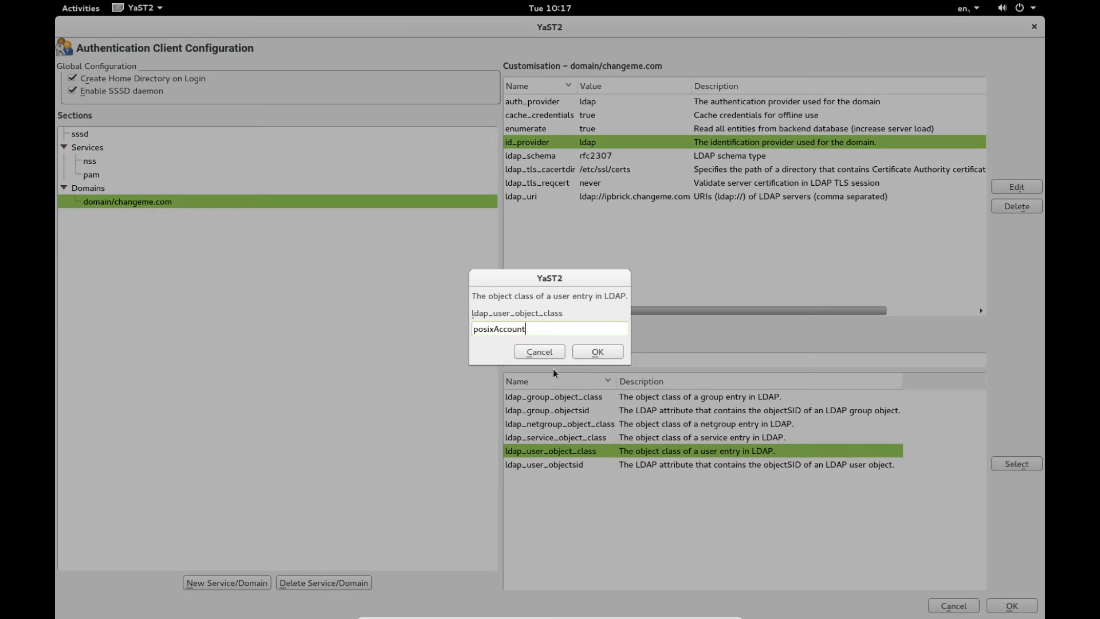
pyautogui.moveTo(530, 324); pyautogui.dragTo(409, 312)
pyautogui.press('BackSpace')
pyautogui.write('inetOrgPerson')
pyautogui.click(609, 353)
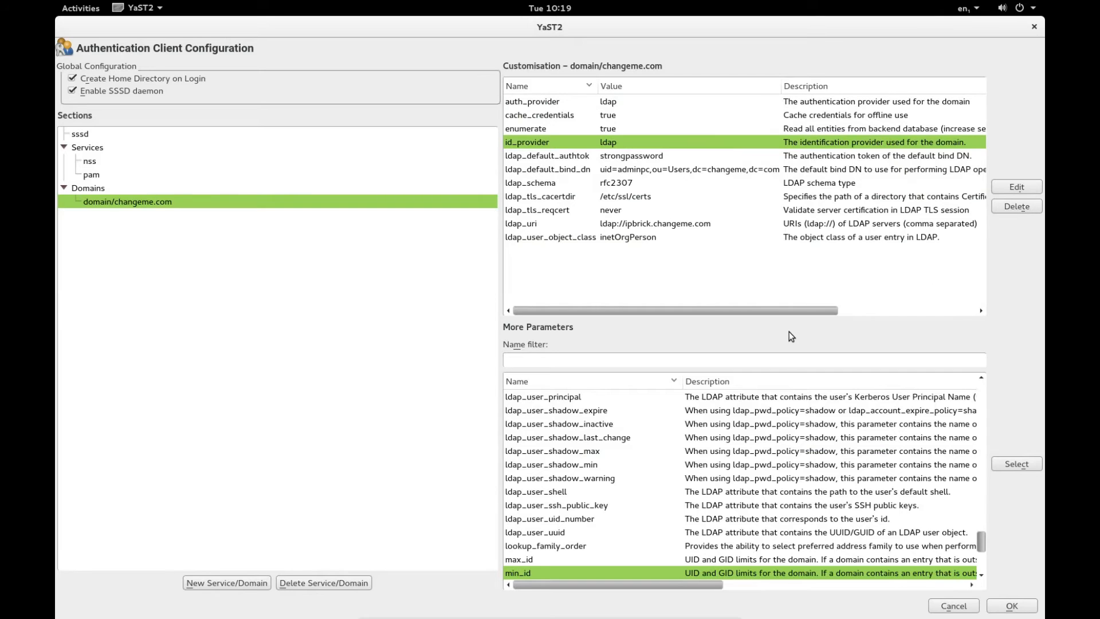
# - Save the SSSD configuration with OK and close the YaST authentication module
pyautogui.click(1022, 608)
pyautogui.click(1013, 606)
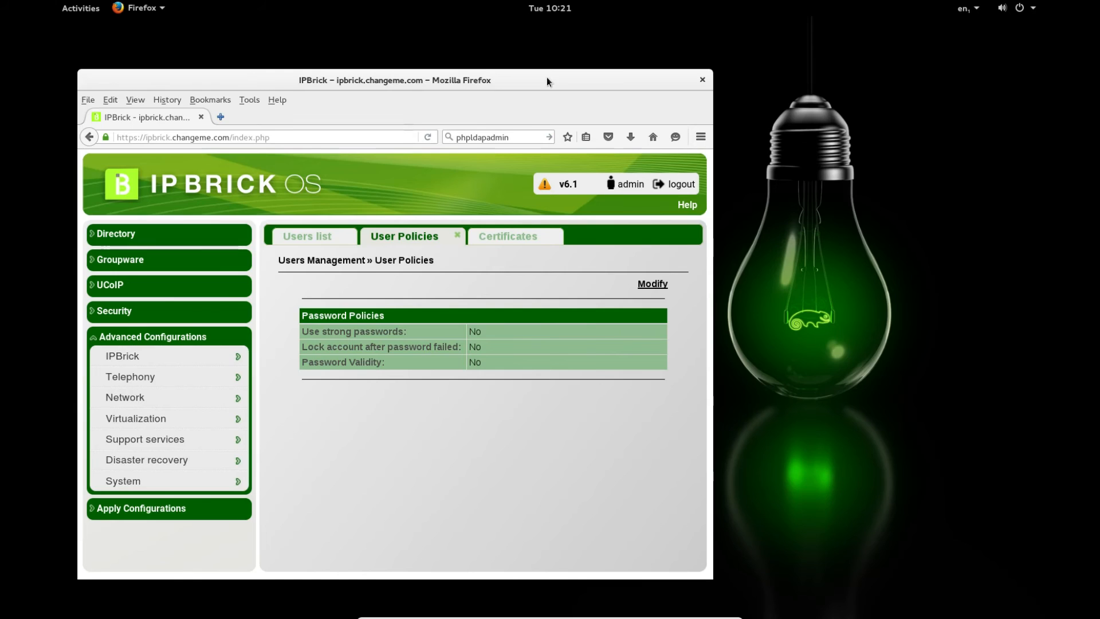
# - Move Firefox aside and run getent passwd in the terminal to list all accounts
pyautogui.moveTo(546, 77); pyautogui.dragTo(842, 79)
pyautogui.click(227, 301)
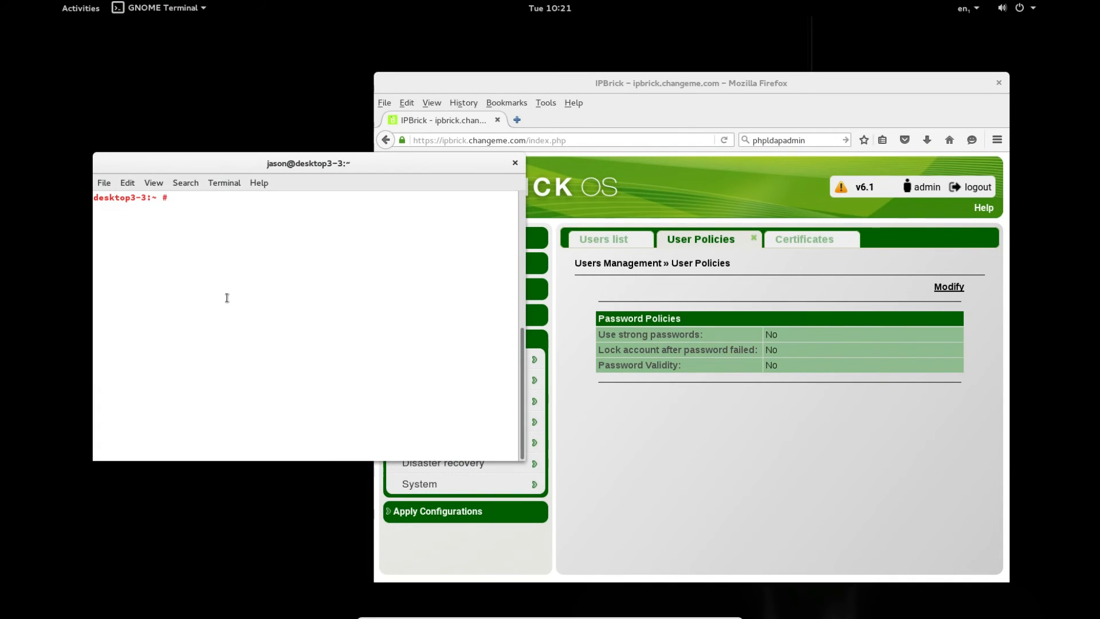
pyautogui.write('getent passwd')
pyautogui.press('Return')
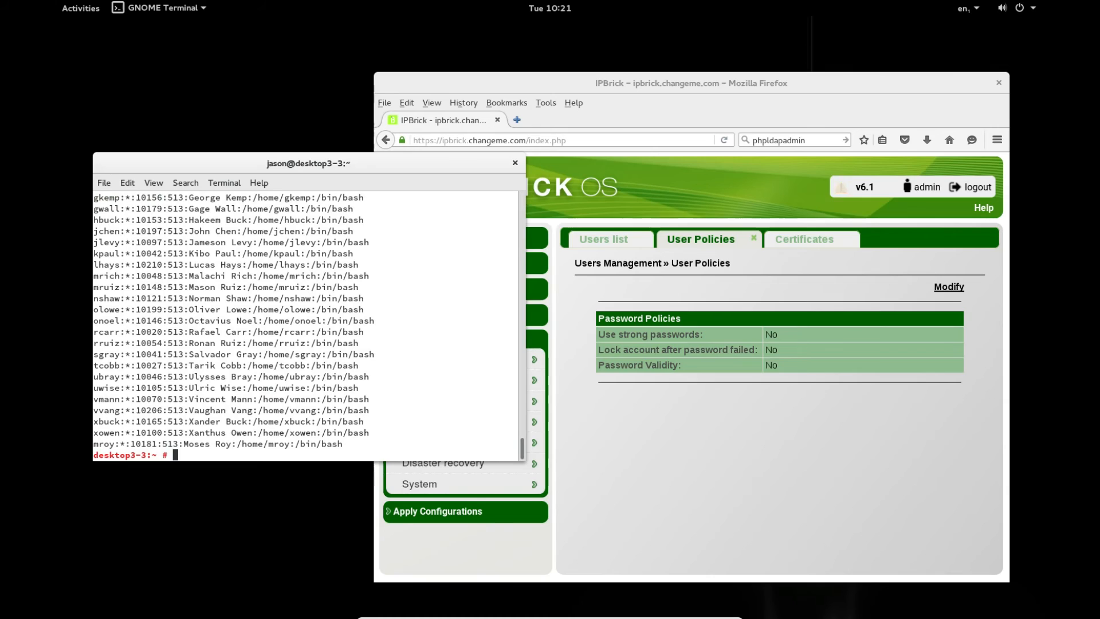
pyautogui.press('Return')
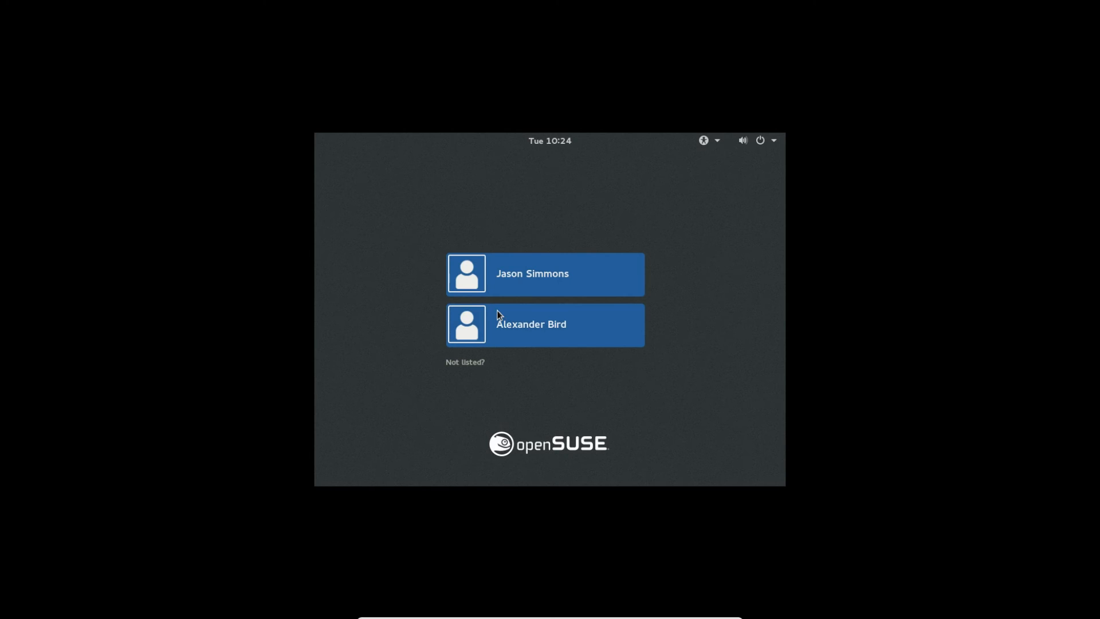
# - Use 'Not listed?' to sign in with the LDAP user's username and password
pyautogui.click(479, 367)
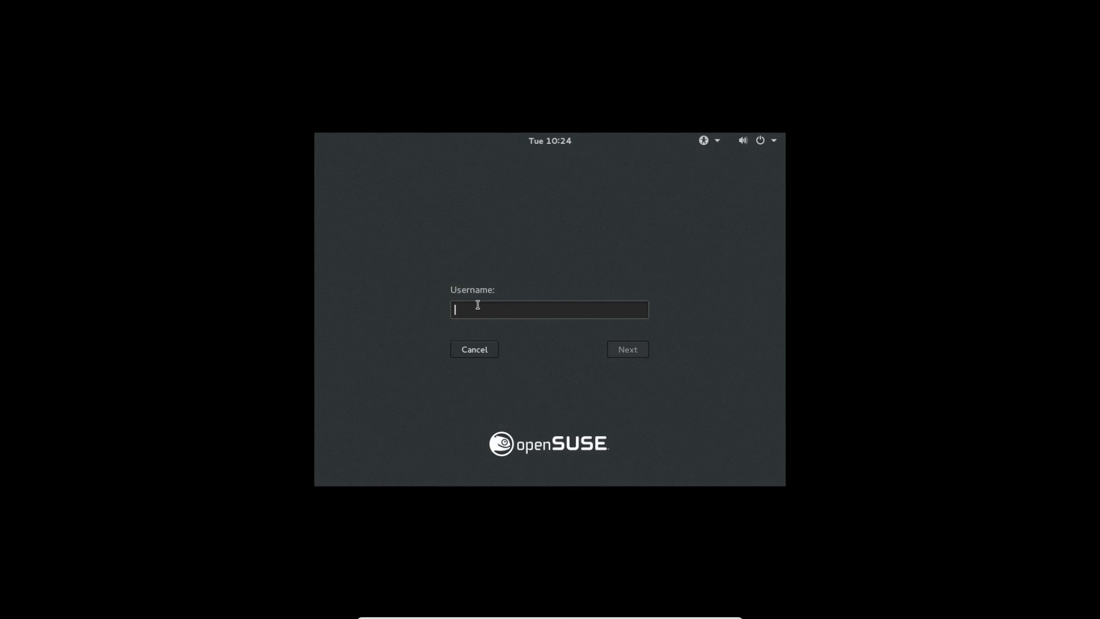
pyautogui.write('wesley')
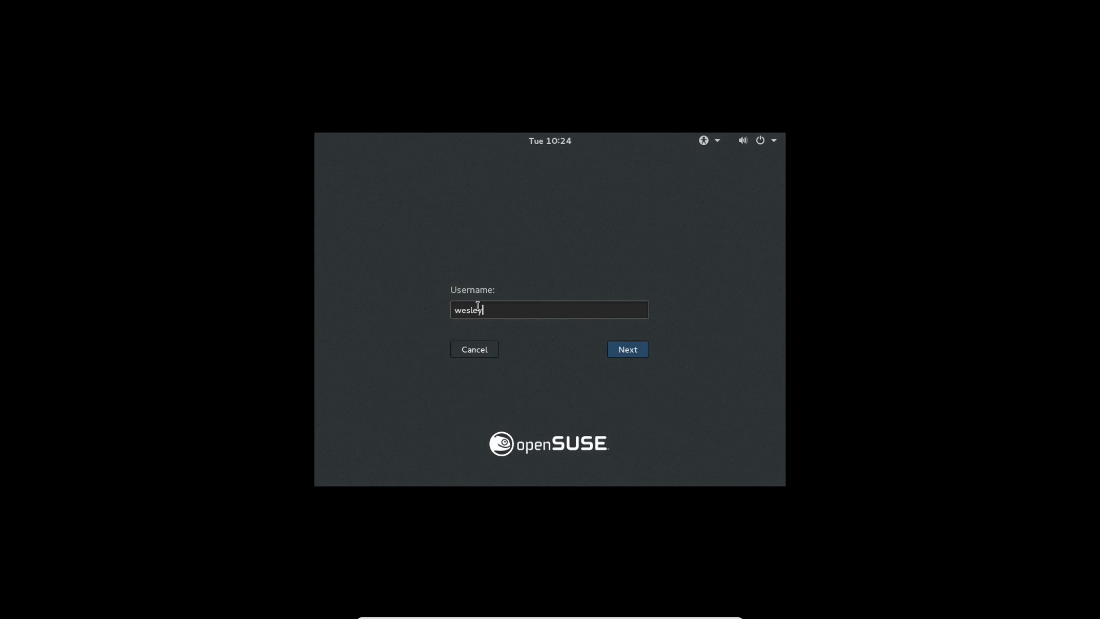
pyautogui.click(638, 348)
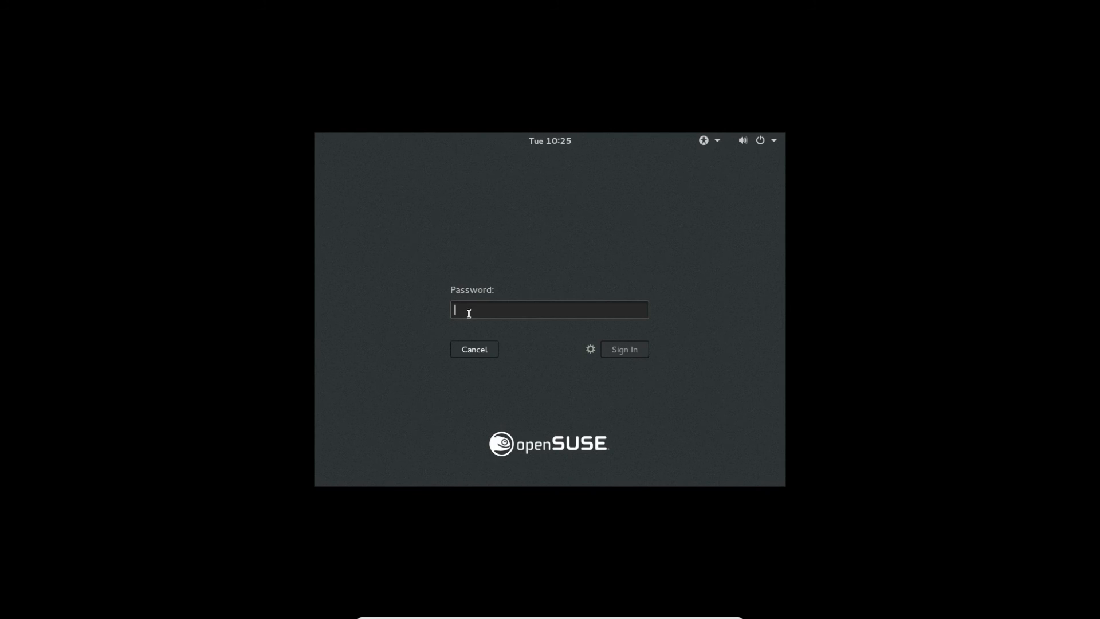
pyautogui.write('••••••')
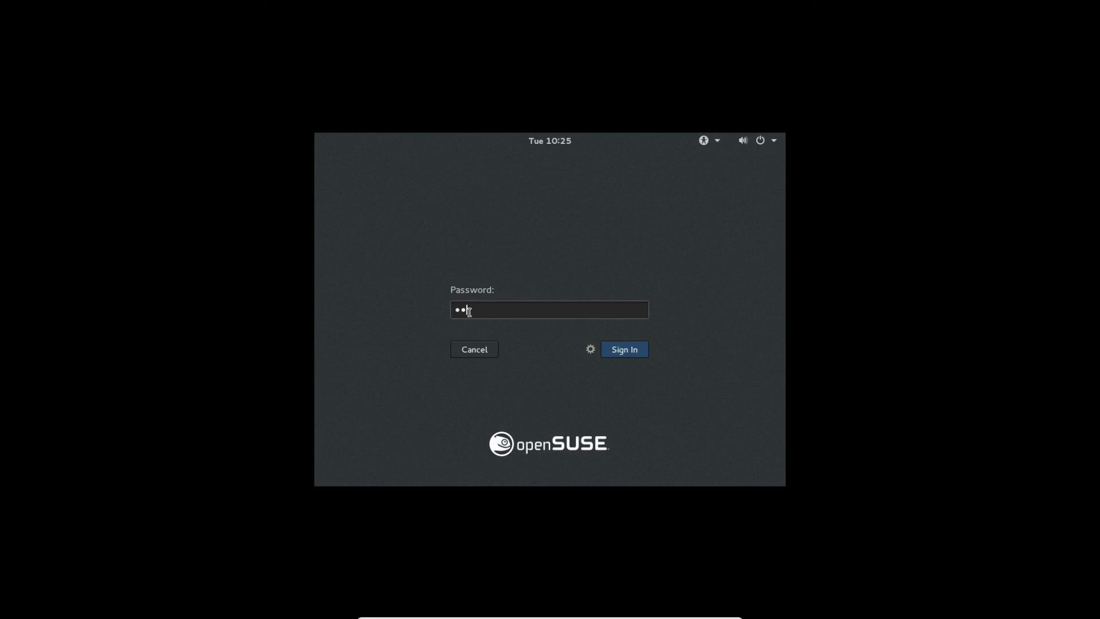
pyautogui.press('BackSpace')
pyautogui.press('BackSpace')
pyautogui.press('BackSpace')
pyautogui.press('BackSpace')
pyautogui.press('BackSpace')
pyautogui.press('BackSpace')
pyautogui.write('•••••••••••')
pyautogui.press('Return')
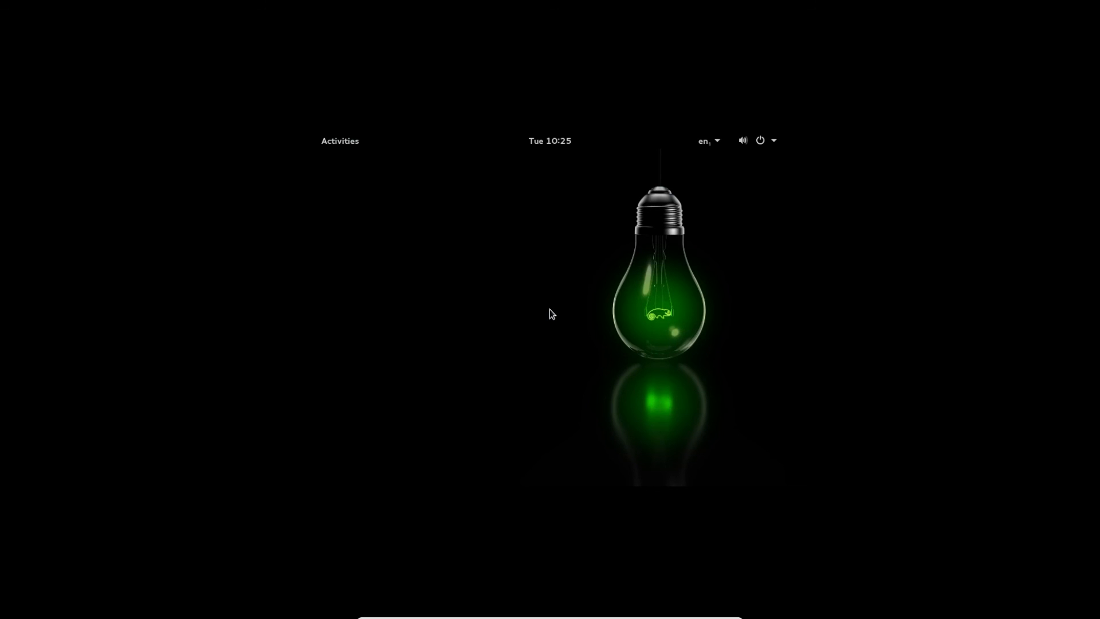
# - Open the GNOME Activities overview from the LDAP user's top bar
pyautogui.click(354, 144)
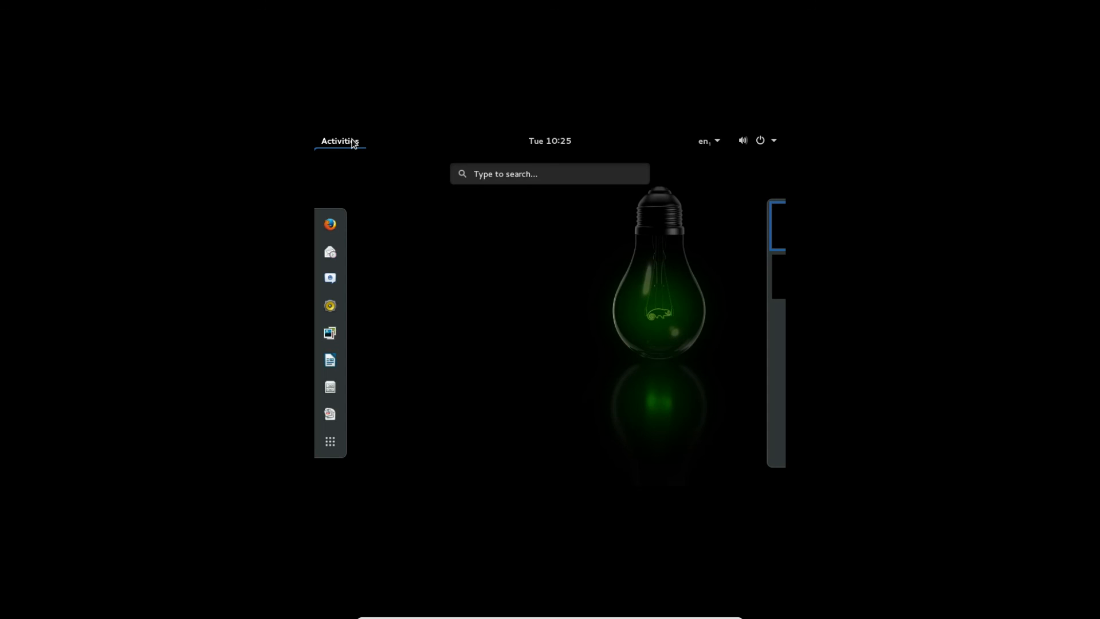